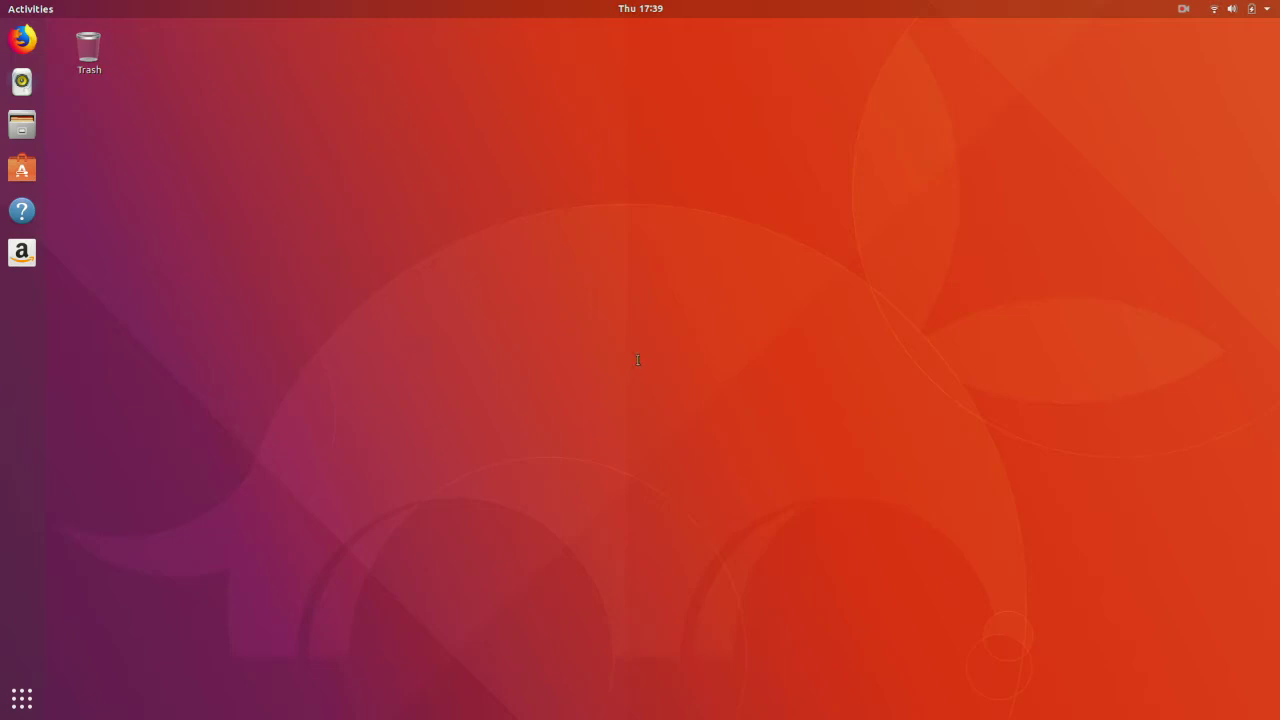
{"action": "key", "text": "ctrl+alt+t"}
{"action": "left_click_drag", "start_coordinate": [653, 357], "coordinate": [909, 538]}
{"action": "type", "text": "ssh root@dell.casa"}
{"action": "key", "text": "Return"}
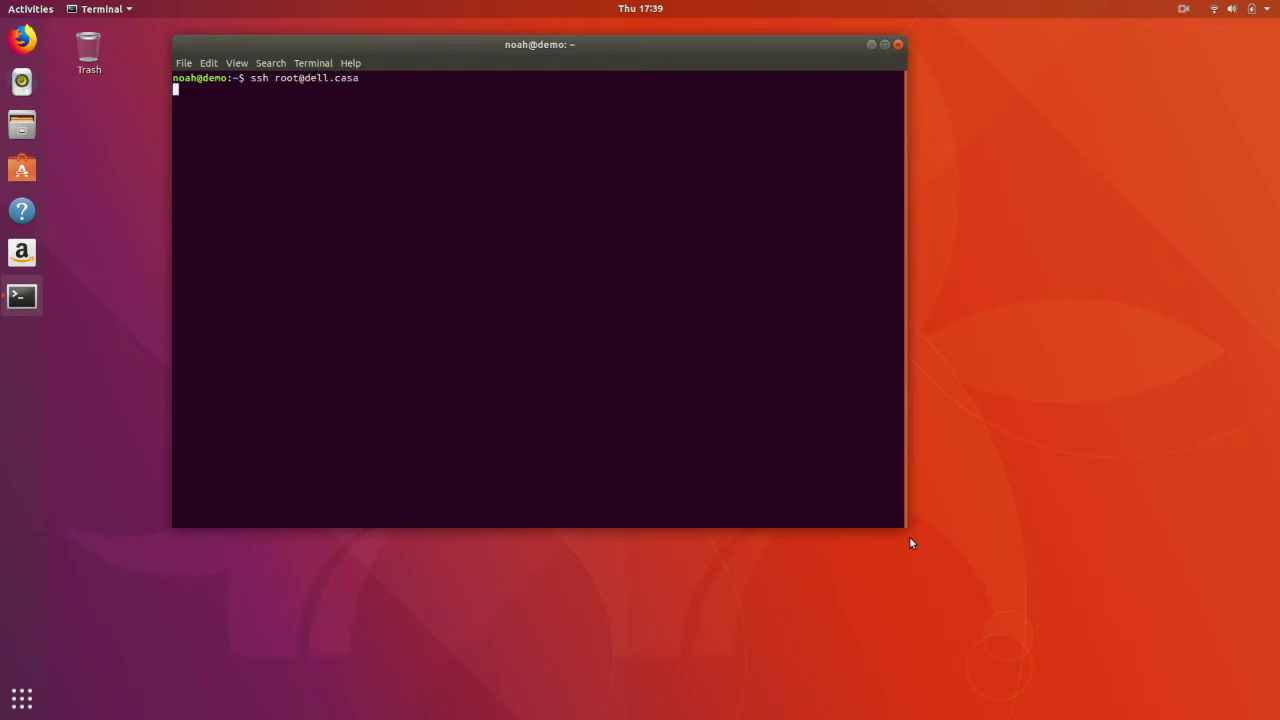
{"action": "type", "text": "yes"}
{"action": "key", "text": "Return"}
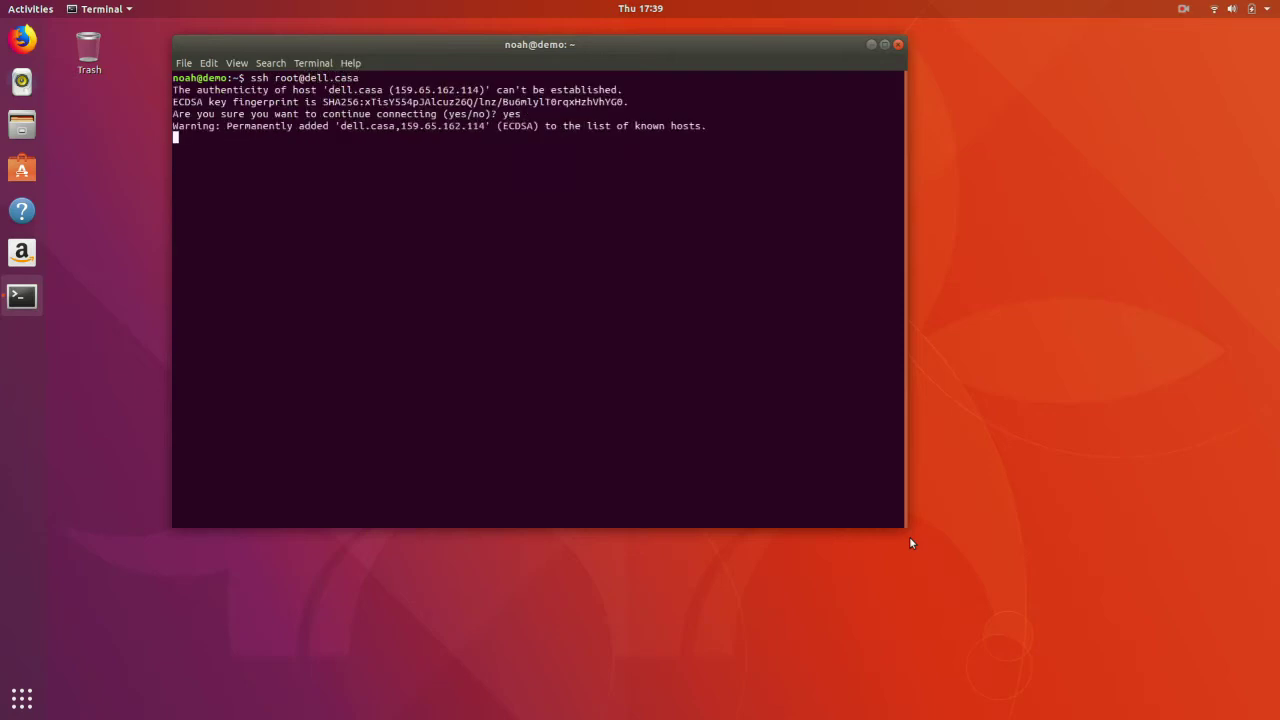
{"action": "key", "text": "Return"}
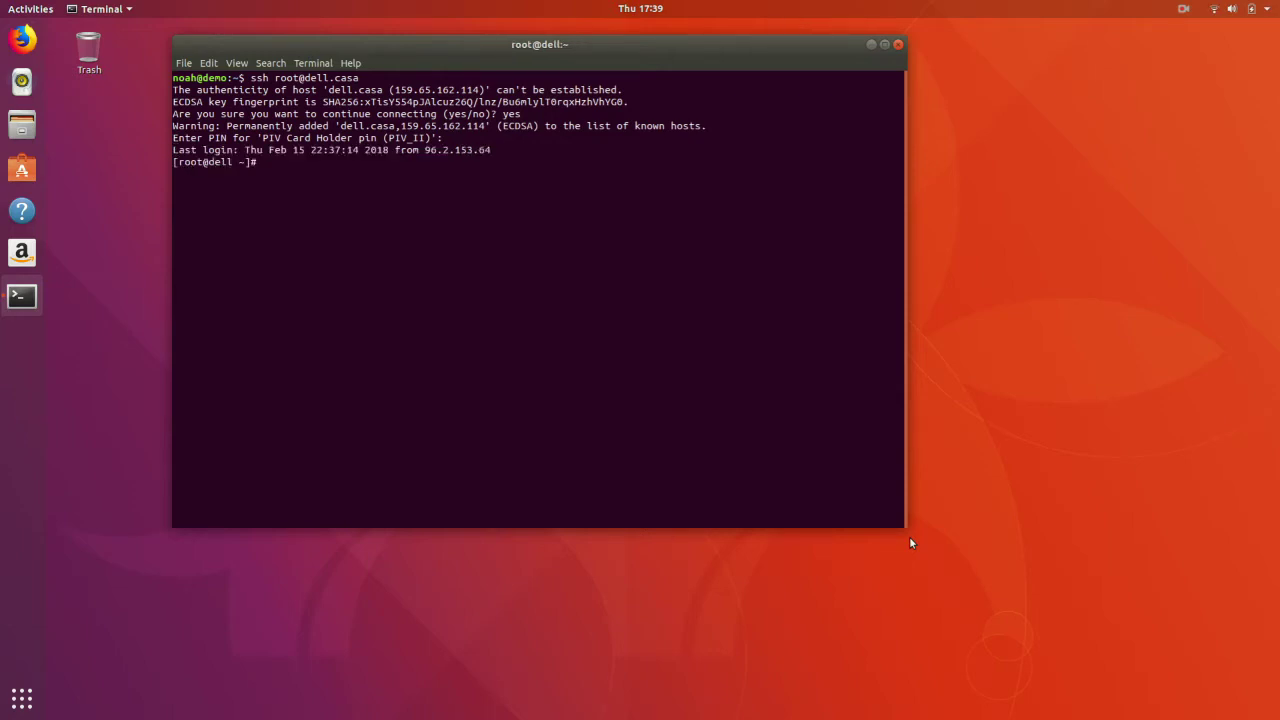
- Install the epel-release package with yum, confirming with y
{"action": "type", "text": "yum install epel-release"}
{"action": "key", "text": "Return"}
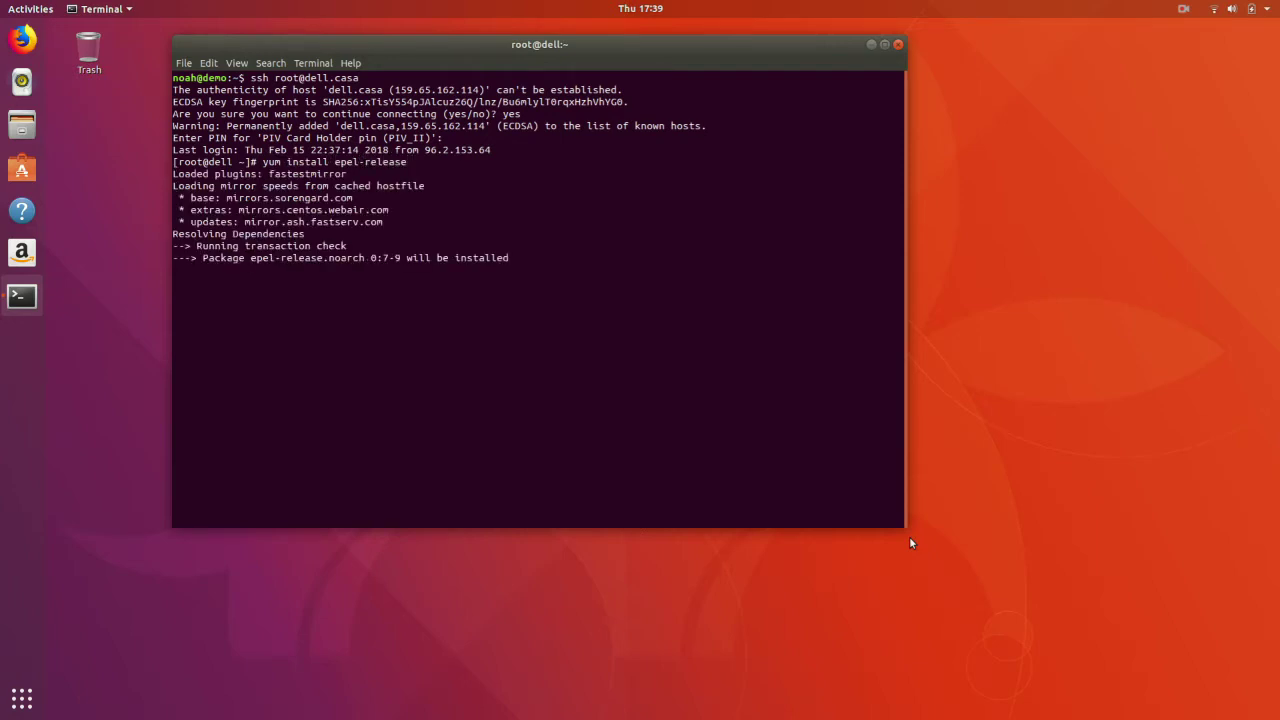
{"action": "type", "text": "y"}
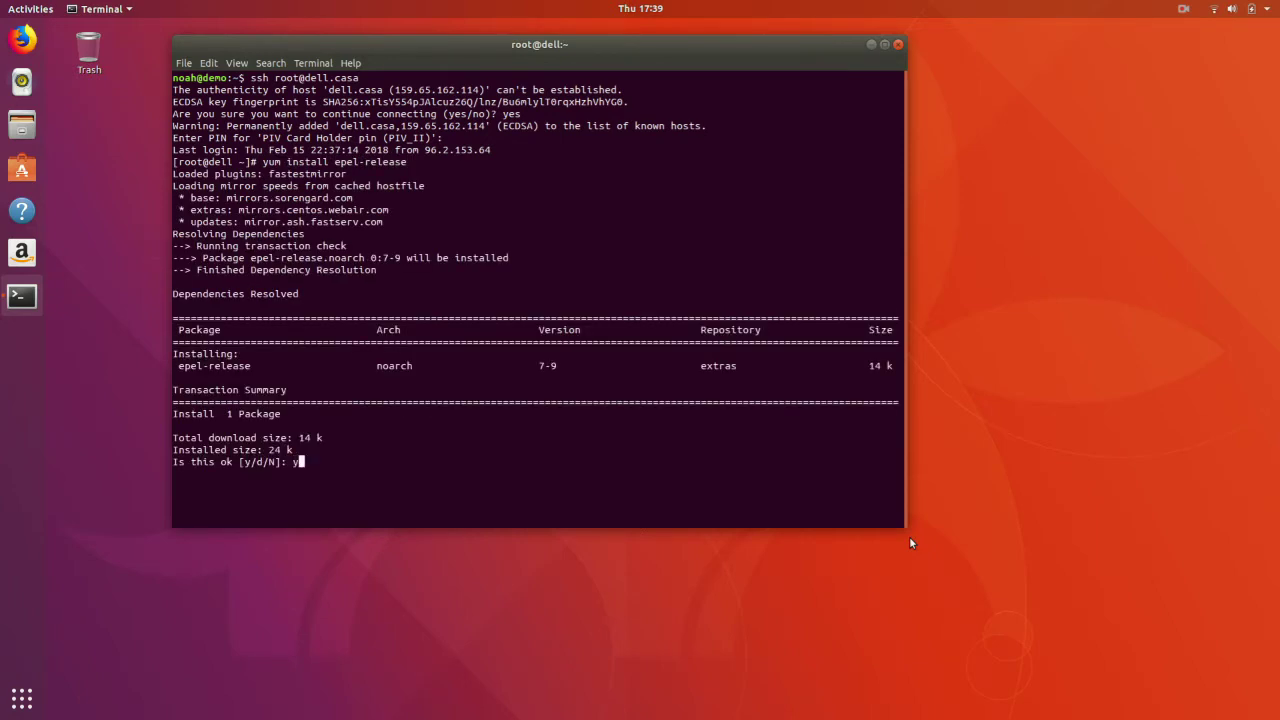
{"action": "key", "text": "Return"}
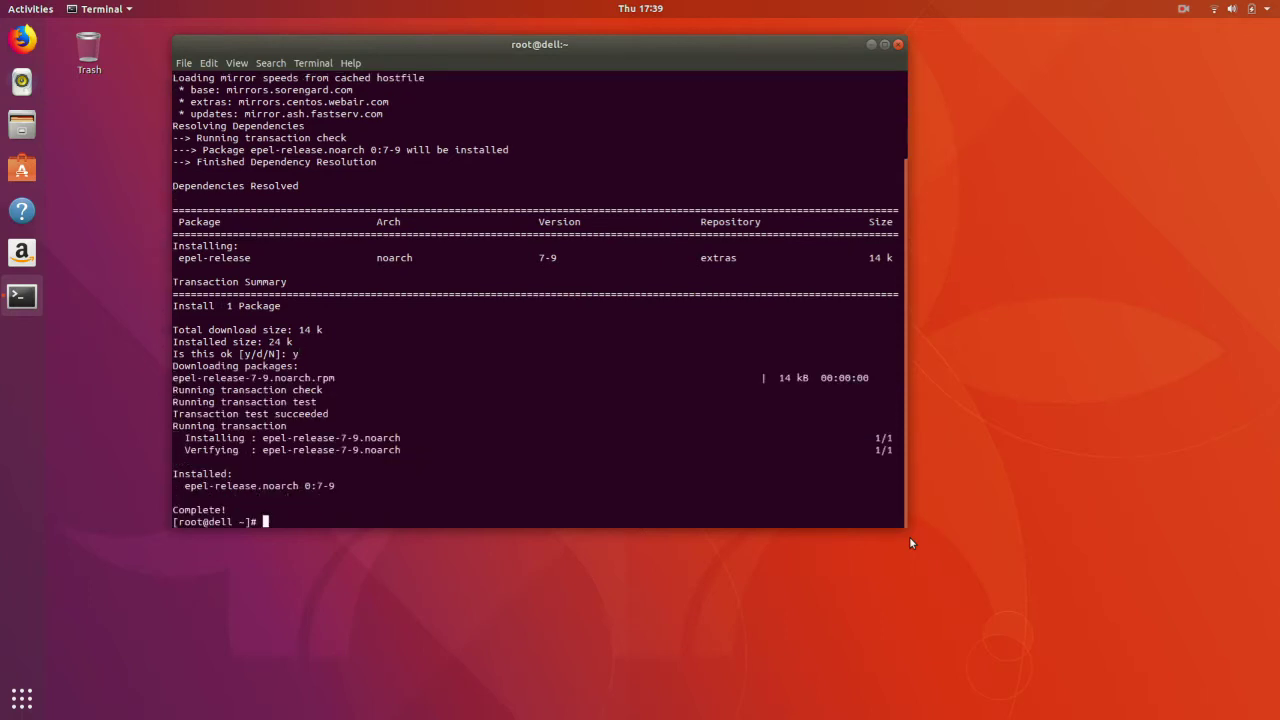
- Install httpd, certbot-apache and wget with yum -y, then change into /var/www/html
{"action": "type", "text": "yum install httpd certbot-a"}
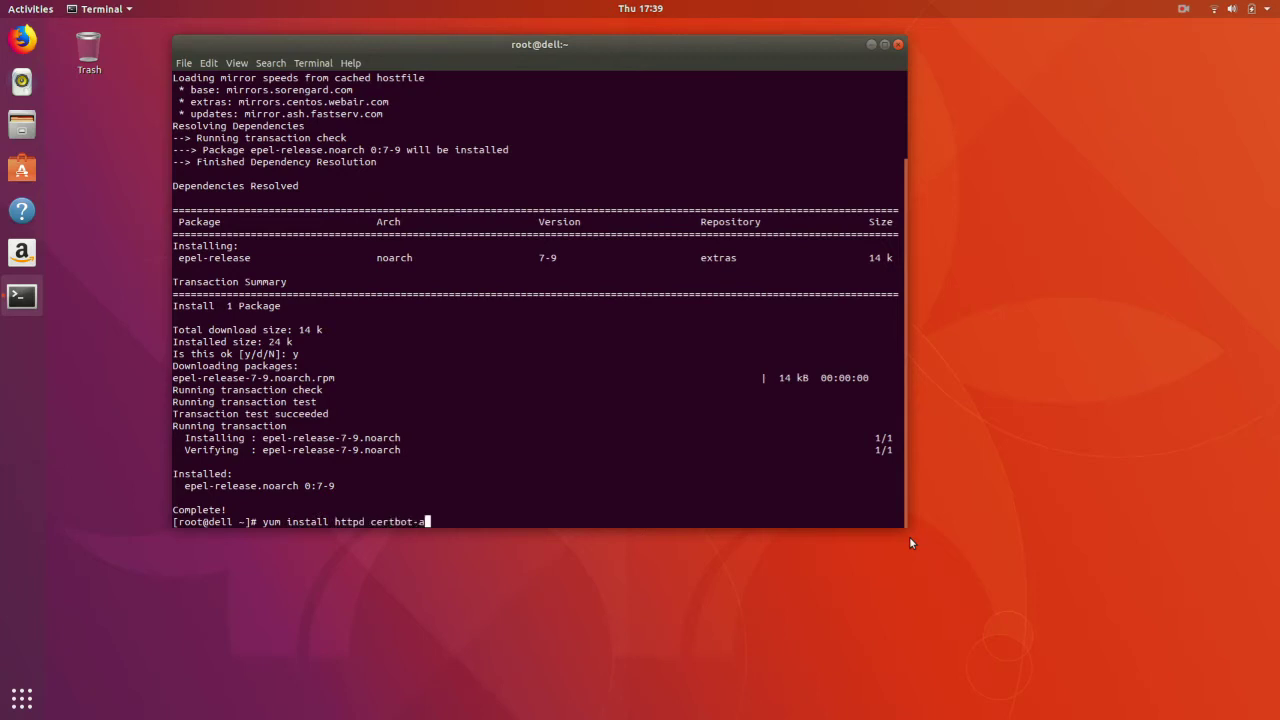
{"action": "type", "text": "pache wget -y"}
{"action": "key", "text": "Return"}
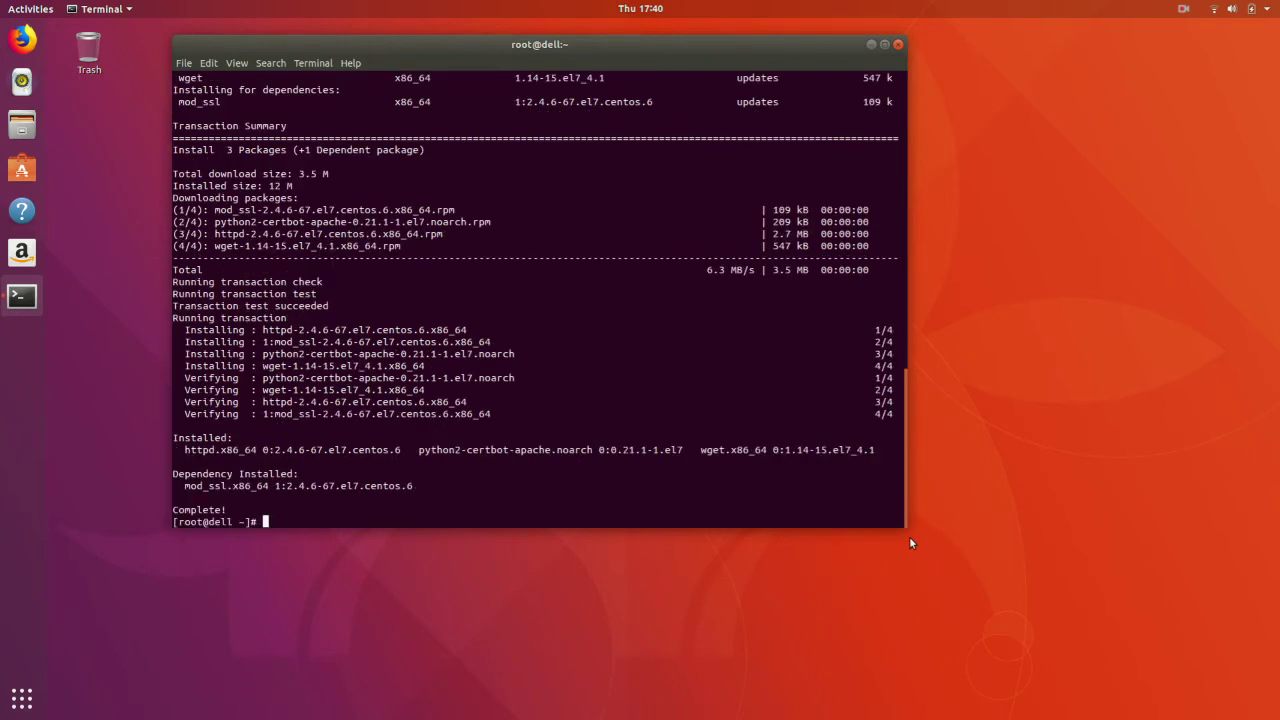
{"action": "type", "text": "cd /var/www/htl"}
{"action": "key", "text": "BackSpace"}
{"action": "type", "text": "ml"}
{"action": "key", "text": "Return"}
{"action": "type", "text": "systemctl enable httpd"}
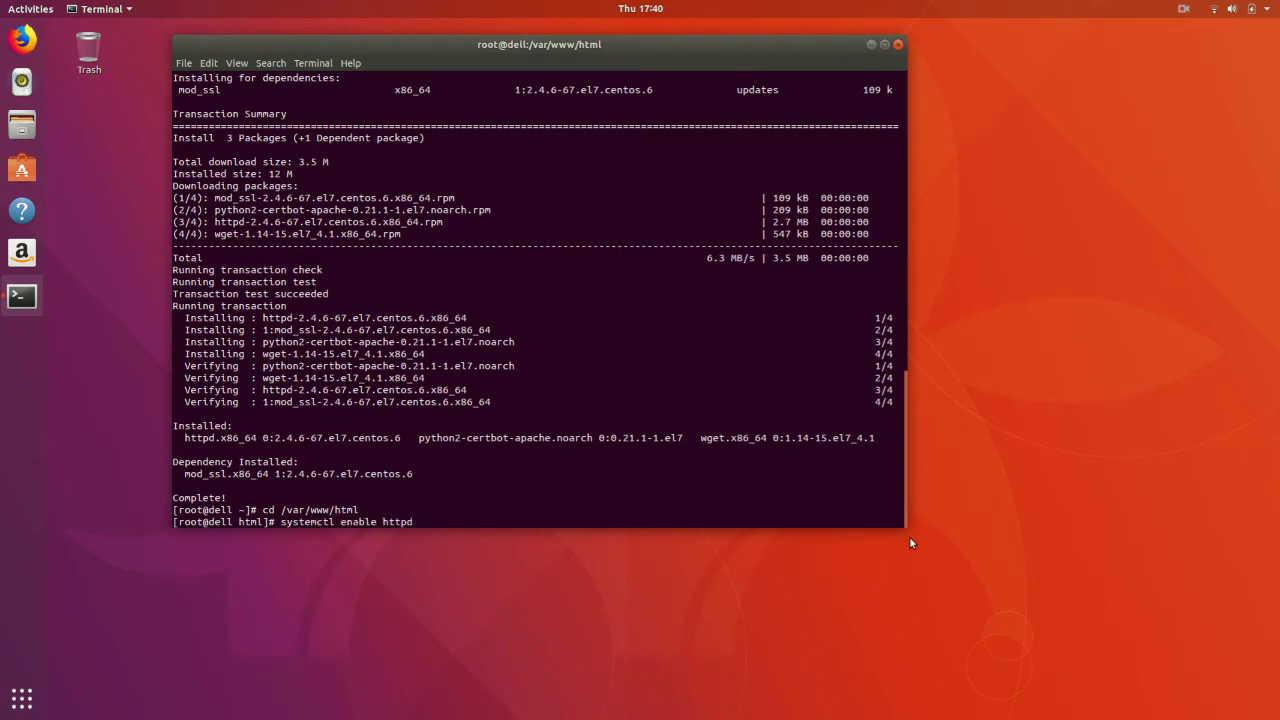
- Enable httpd at boot and start the Apache service
{"action": "key", "text": "Return"}
{"action": "type", "text": "systemctl start http"}
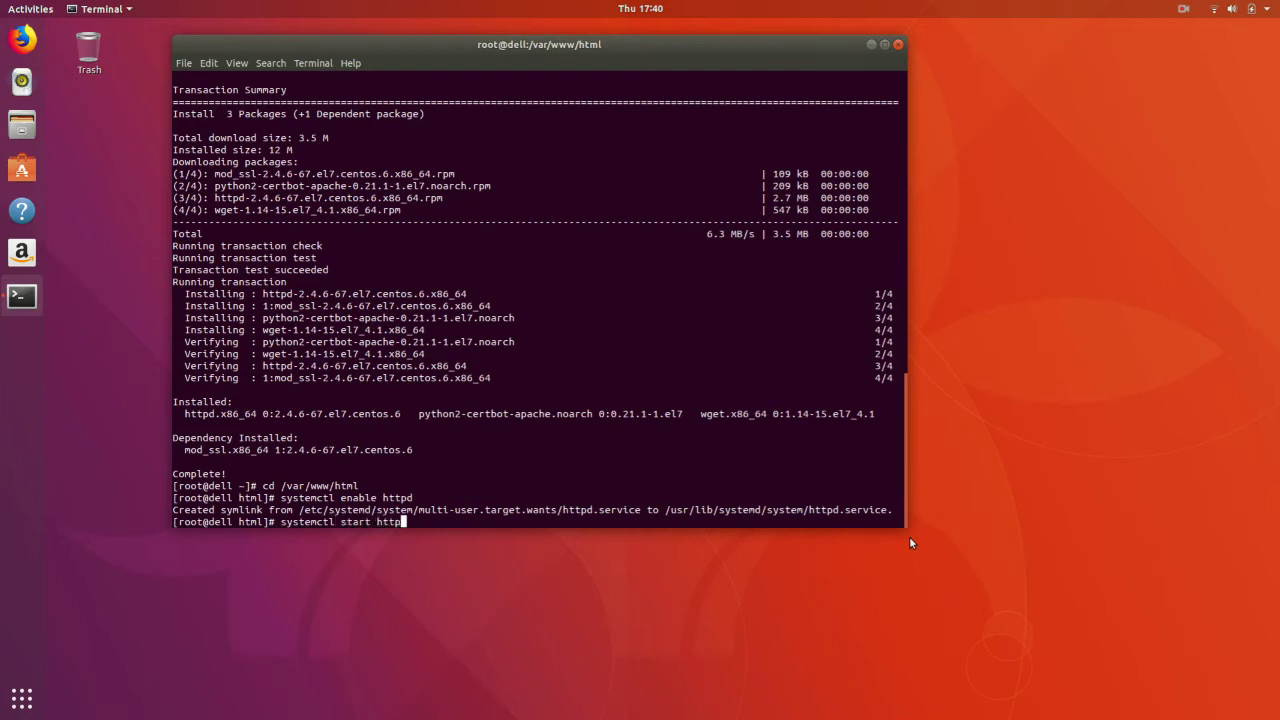
{"action": "type", "text": "d"}
{"action": "key", "text": "Return"}
- Download test6.altispeed.com/website.tar and extract it with tar -xvf
{"action": "type", "text": "wg"}
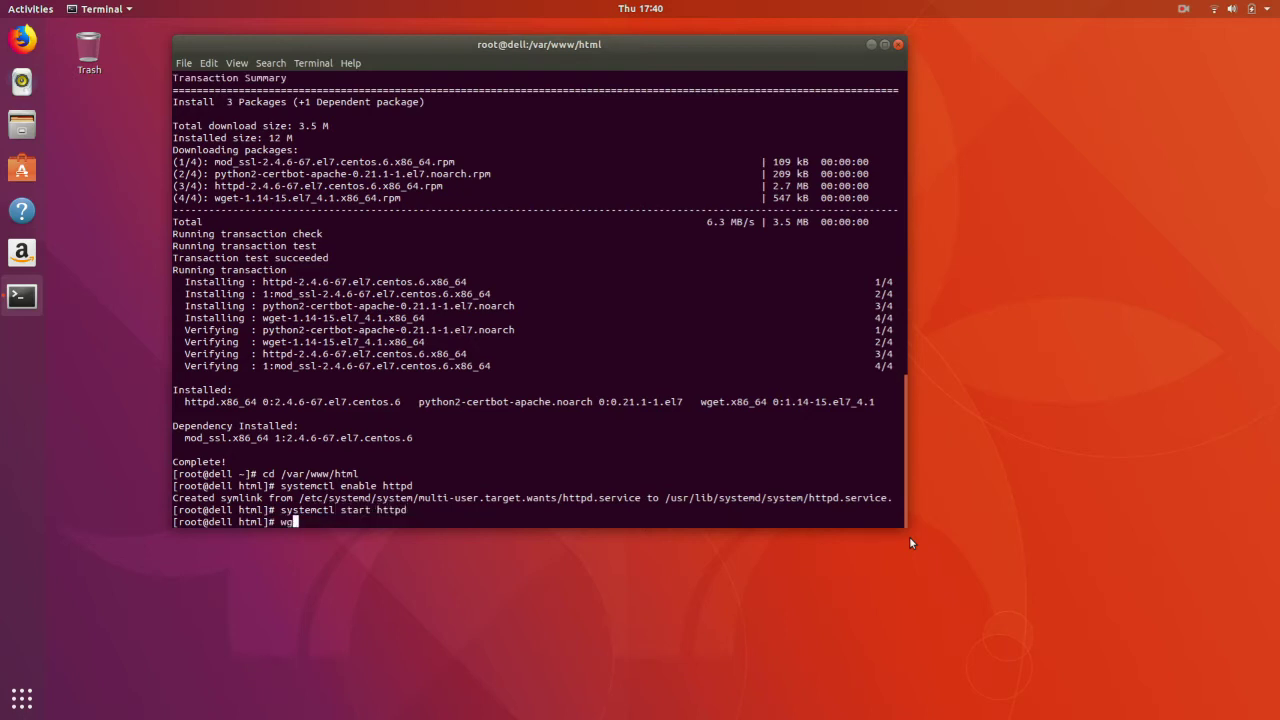
{"action": "type", "text": "et test6.altispeed.com/website.tar"}
{"action": "key", "text": "Return"}
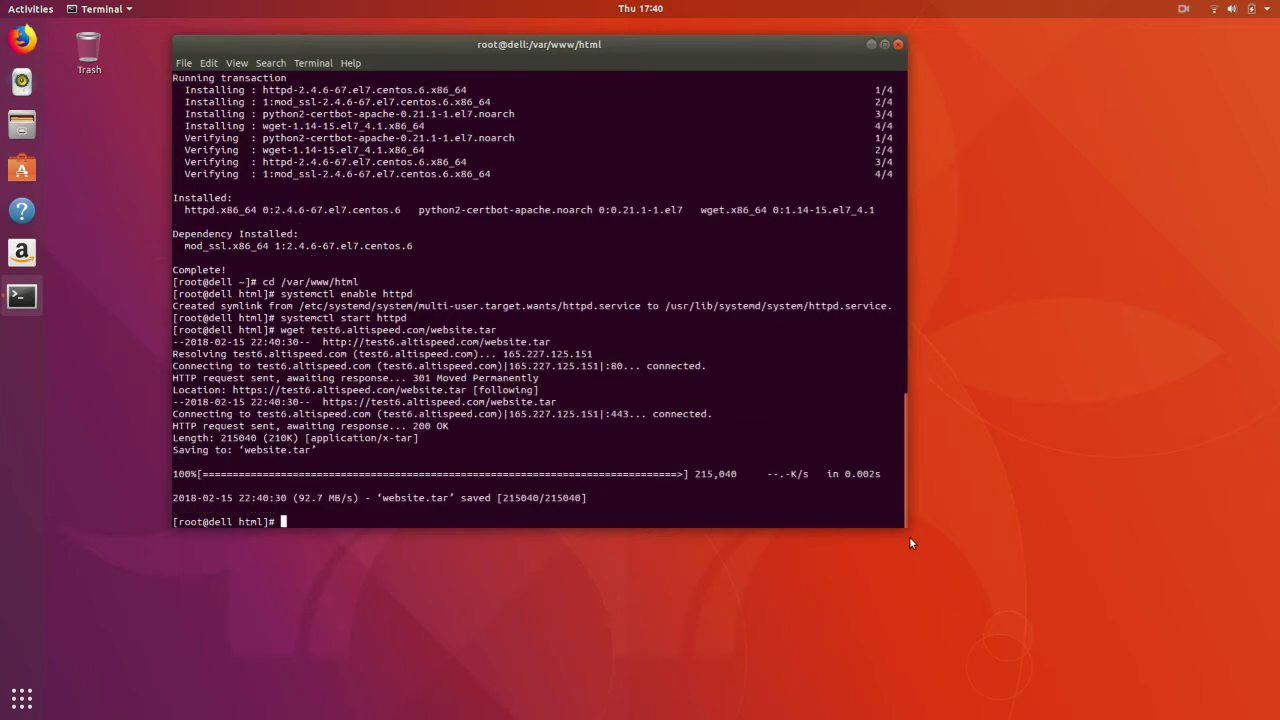
{"action": "type", "text": "tar -xvf web"}
{"action": "key", "text": "Tab"}
{"action": "key", "text": "Return"}
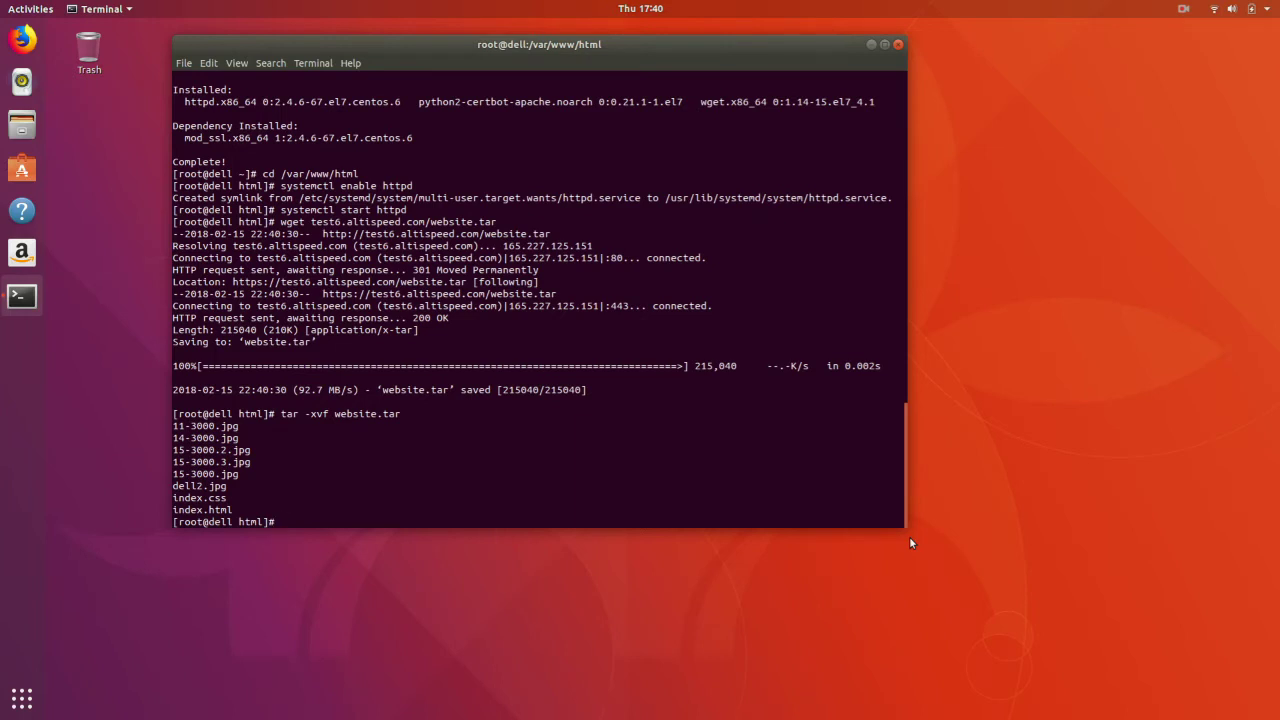
- Run certbot with the webroot authenticator and Apache installer for dell.casa, entering the contact e-mail
{"action": "type", "text": "certbot --authenticator web"}
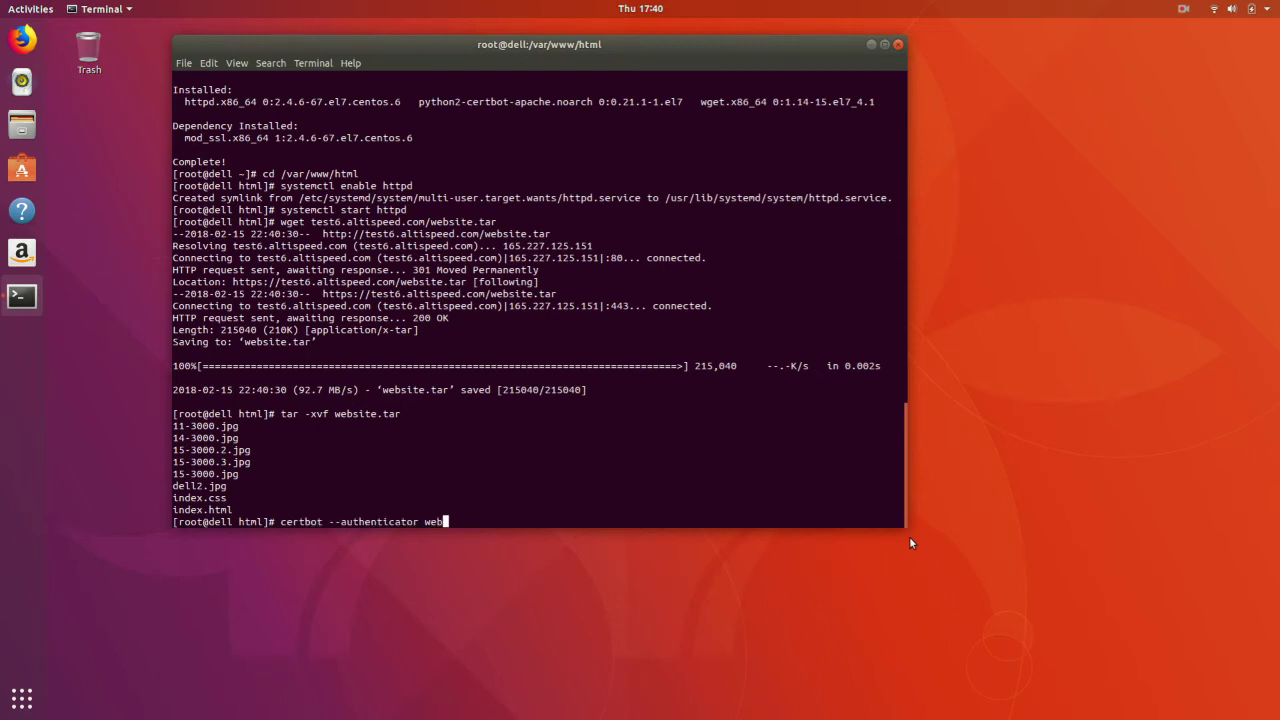
{"action": "type", "text": "root --installer apache -w "}
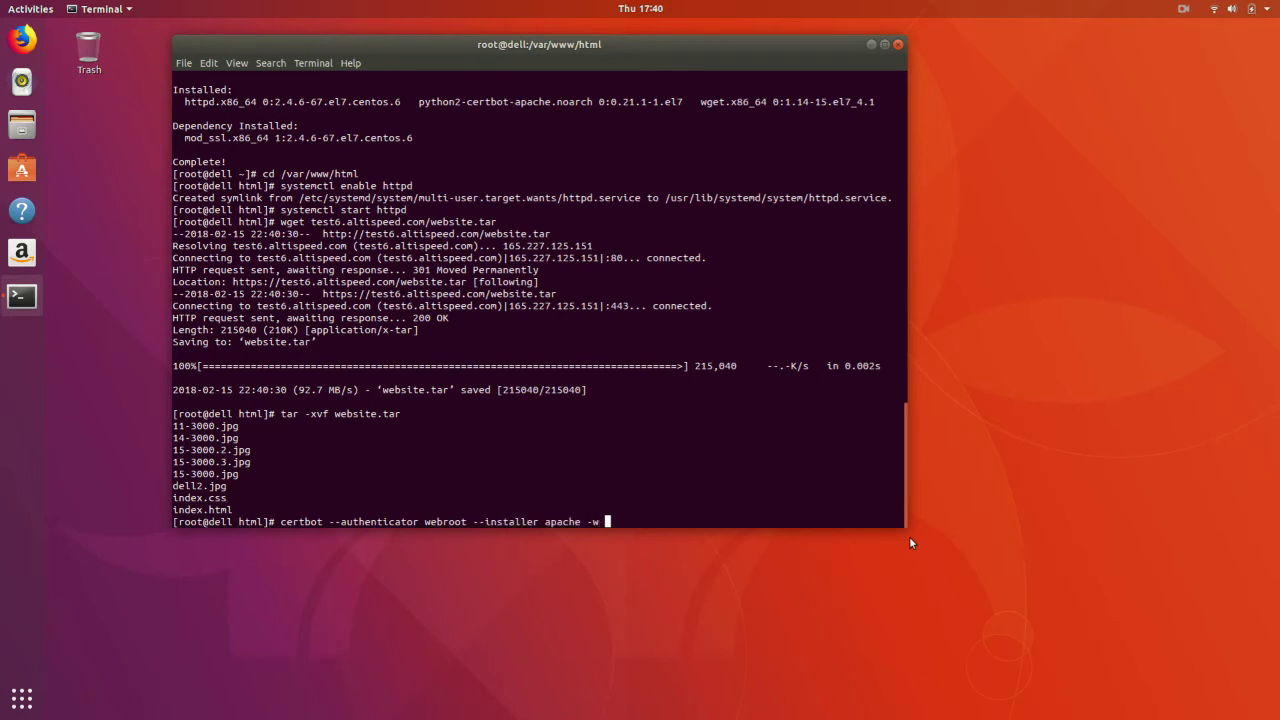
{"action": "type", "text": "/var/www/html/ -d dell.casa"}
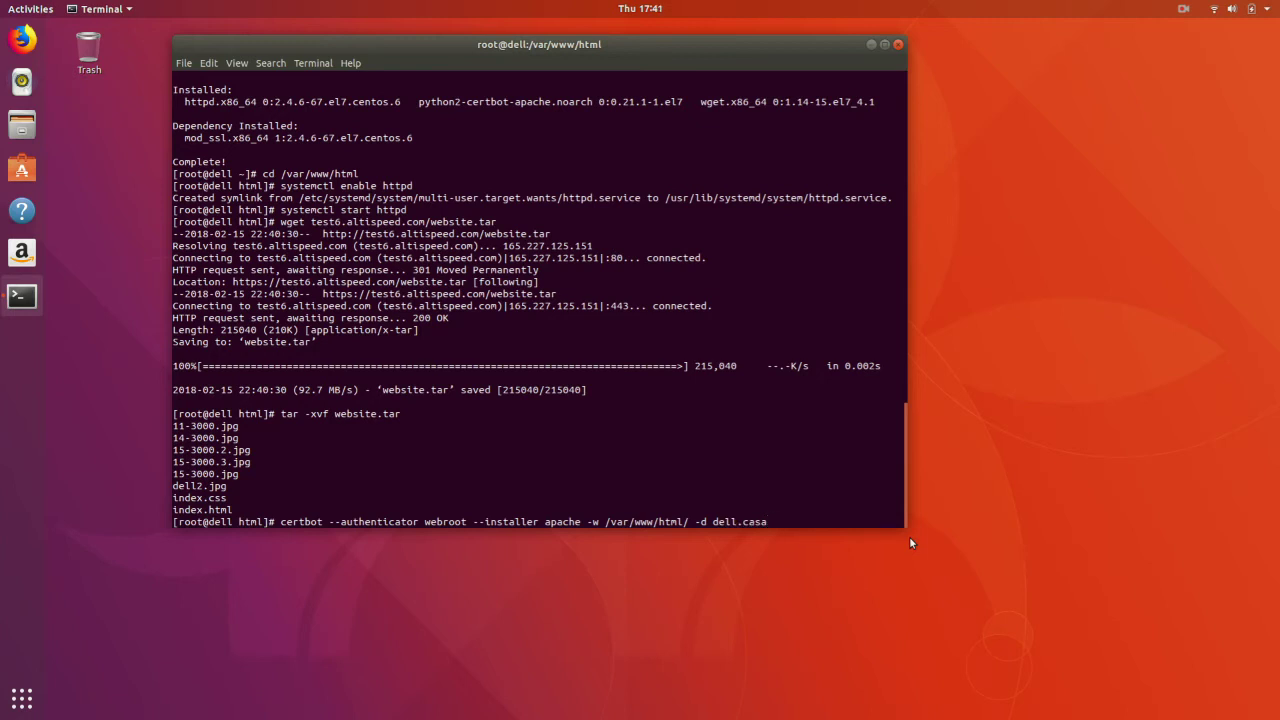
{"action": "key", "text": "Return"}
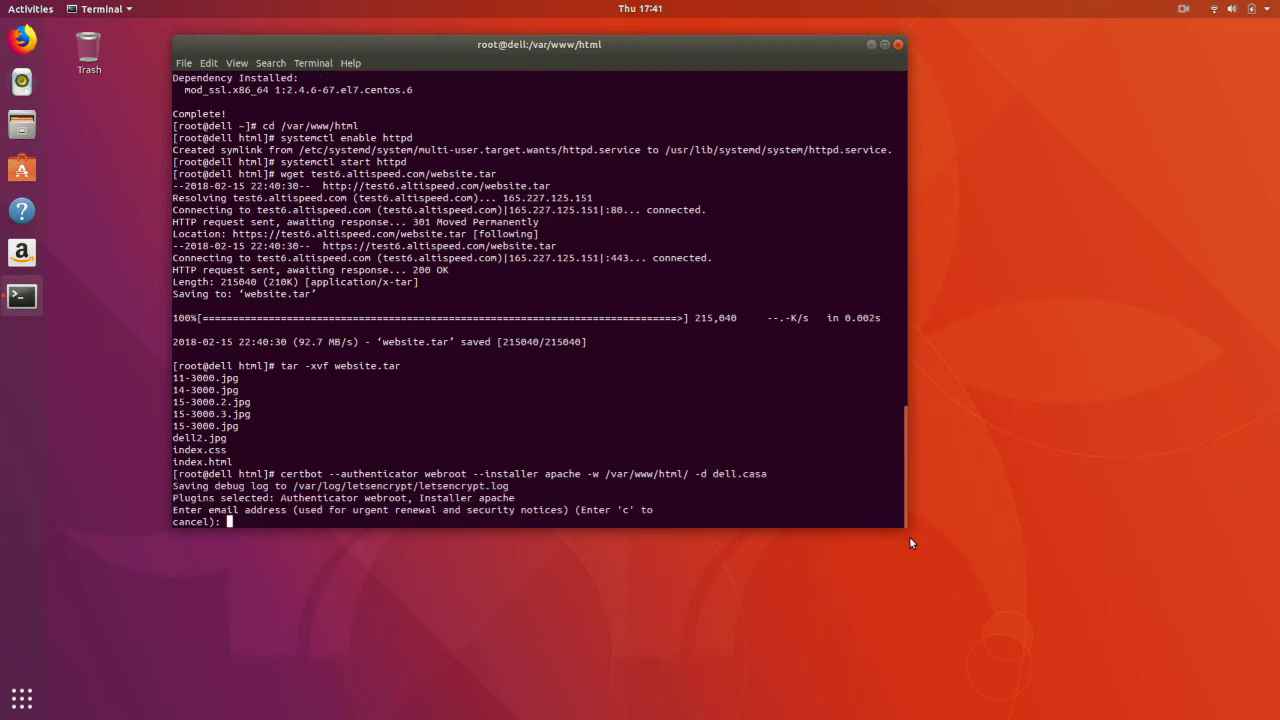
{"action": "key", "text": "Return"}
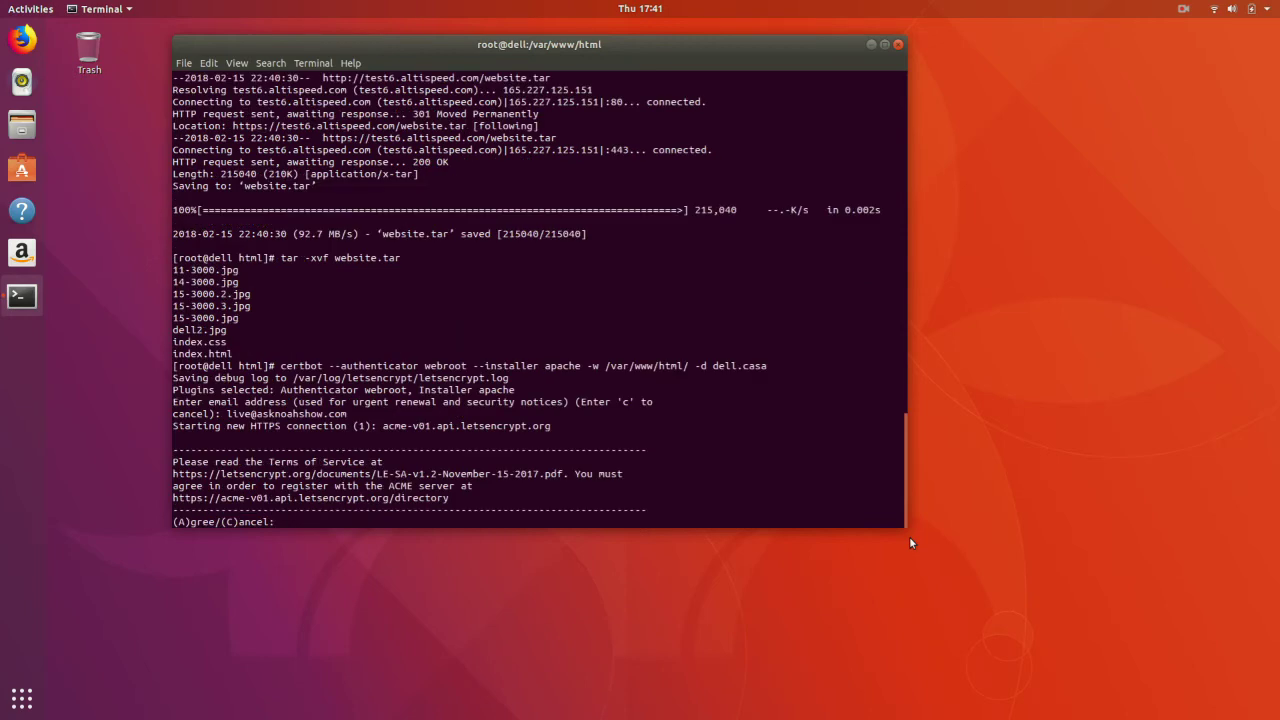
- Accept the Let's Encrypt Terms of Service (A) and agree to EFF e-mail sharing (Y)
{"action": "type", "text": "A"}
{"action": "key", "text": "Return"}
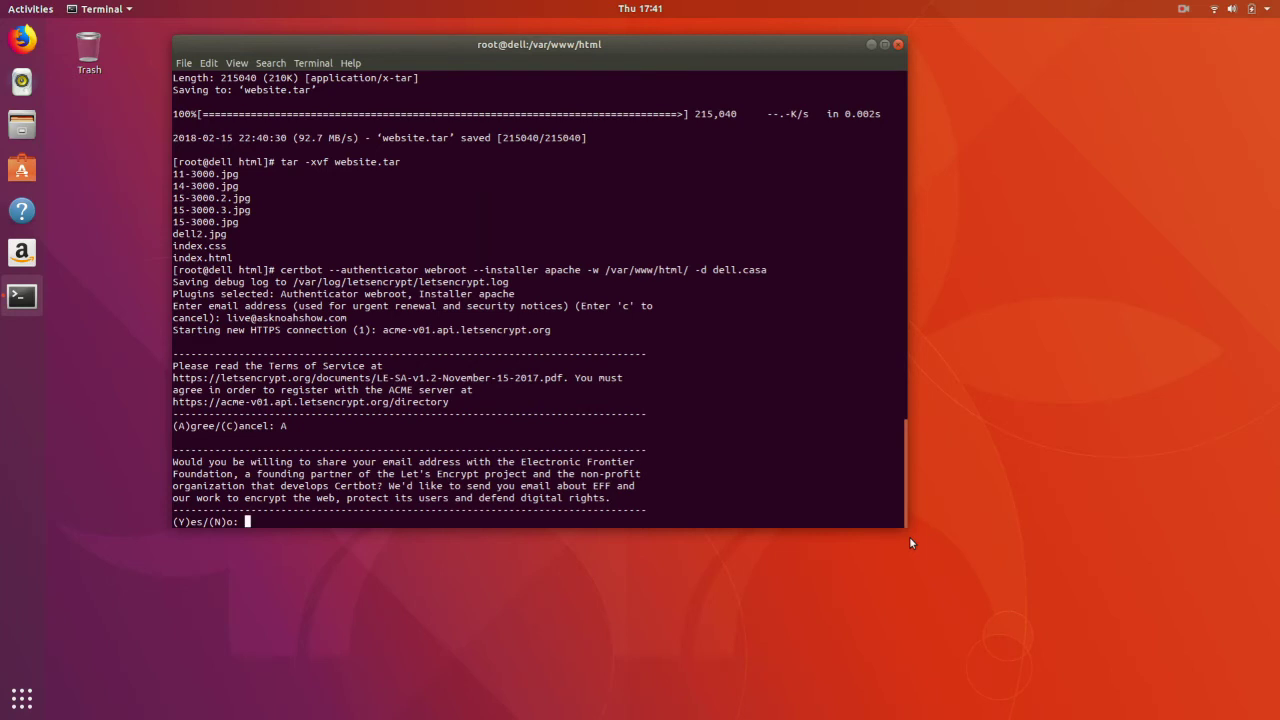
{"action": "type", "text": "Y"}
{"action": "key", "text": "Return"}
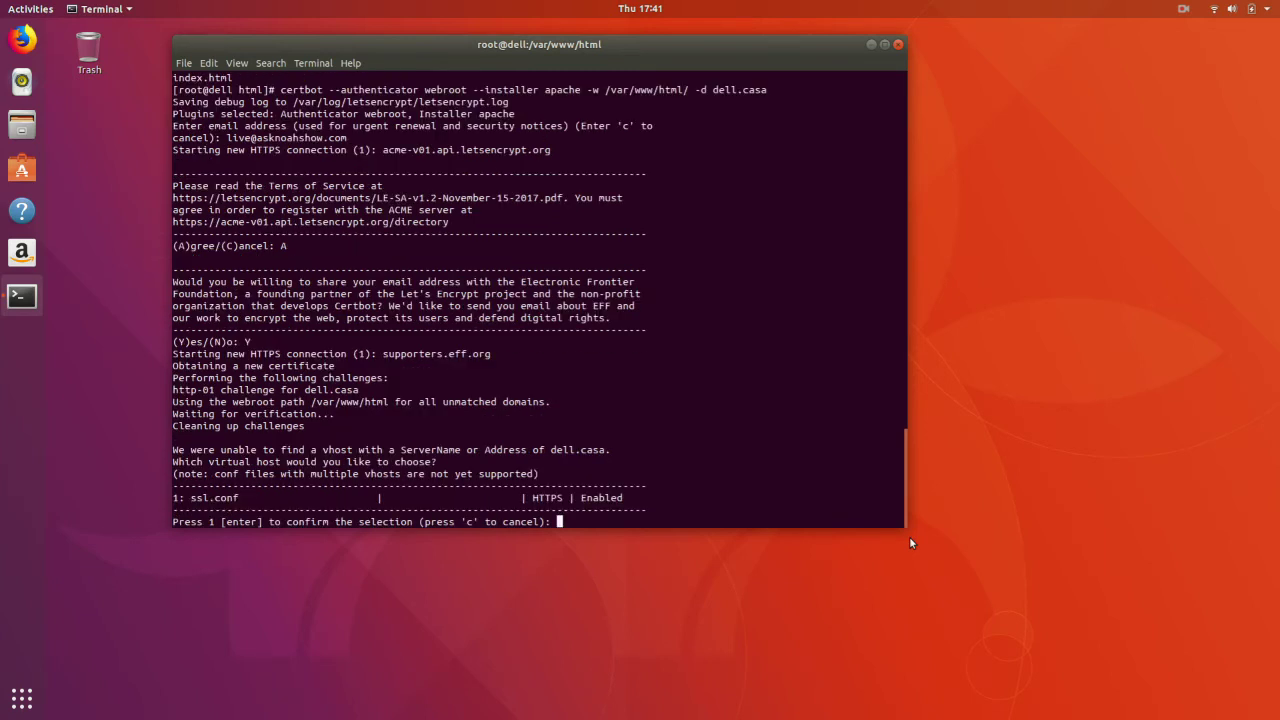
- Deploy the certificate to ssl.conf (option 1) and redirect all HTTP to HTTPS (option 2)
{"action": "type", "text": "1"}
{"action": "key", "text": "Return"}
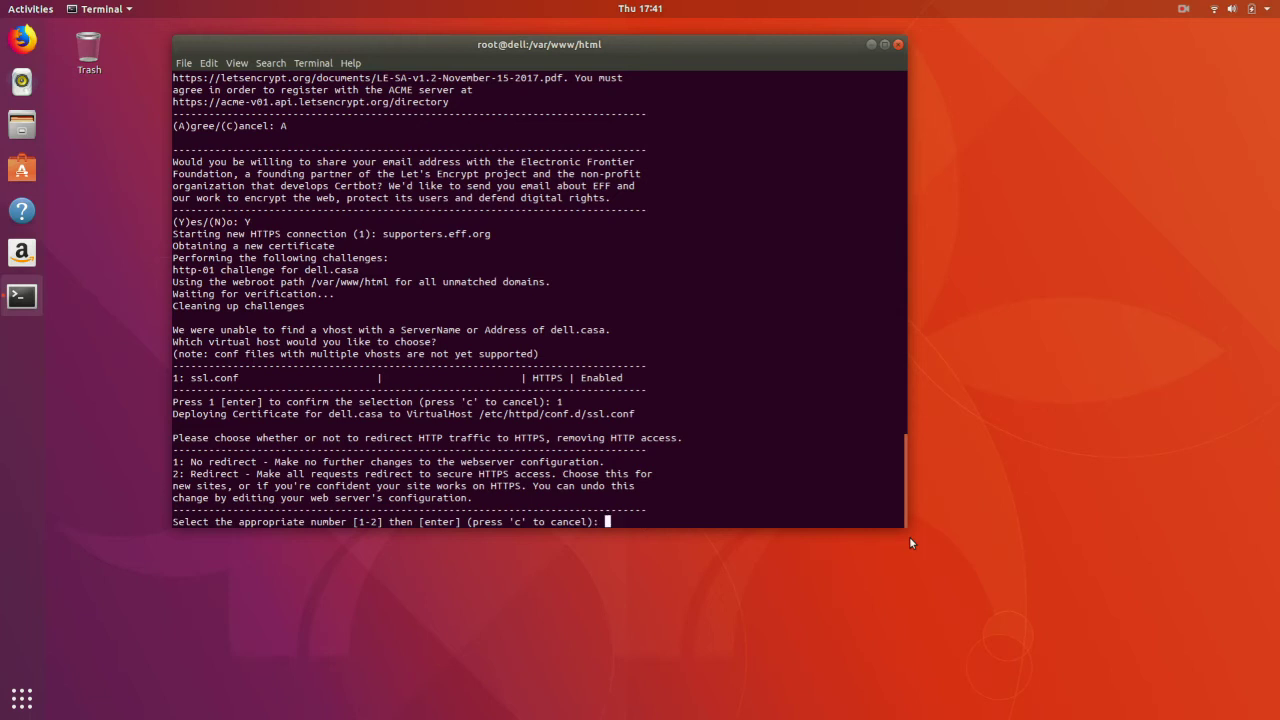
{"action": "type", "text": "2"}
{"action": "key", "text": "Return"}
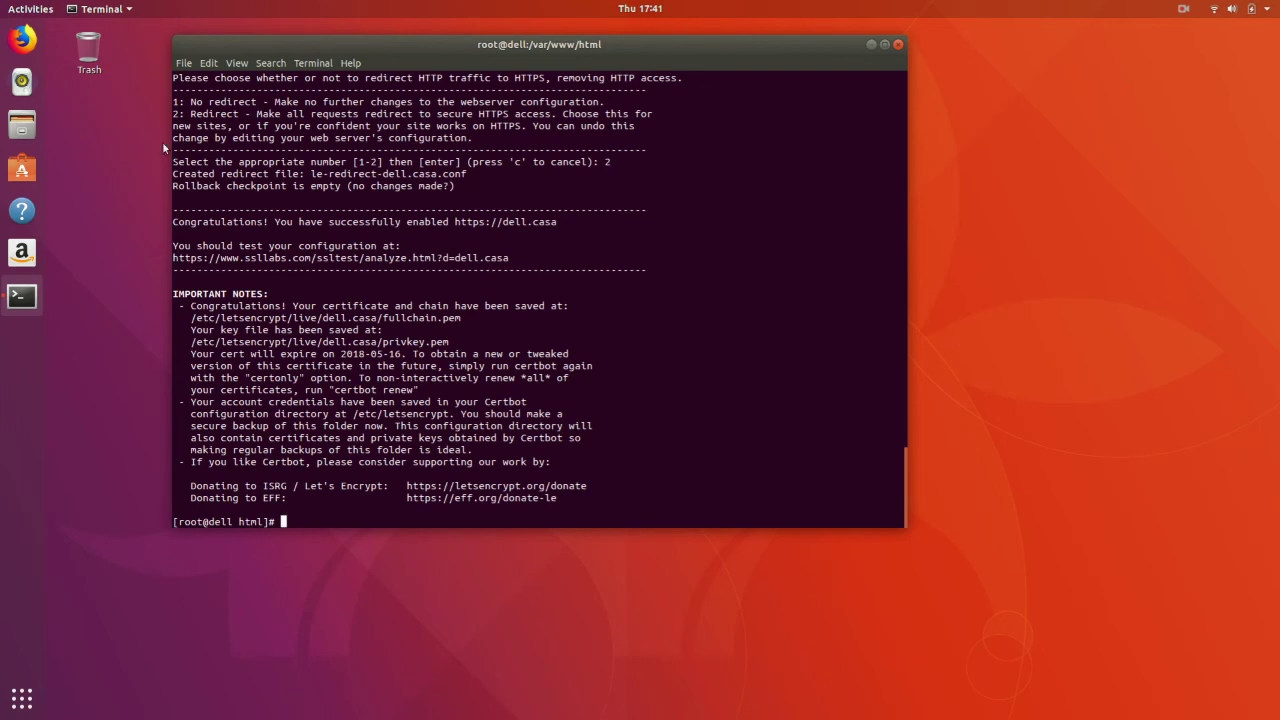
{"action": "left_click", "coordinate": [22, 39]}
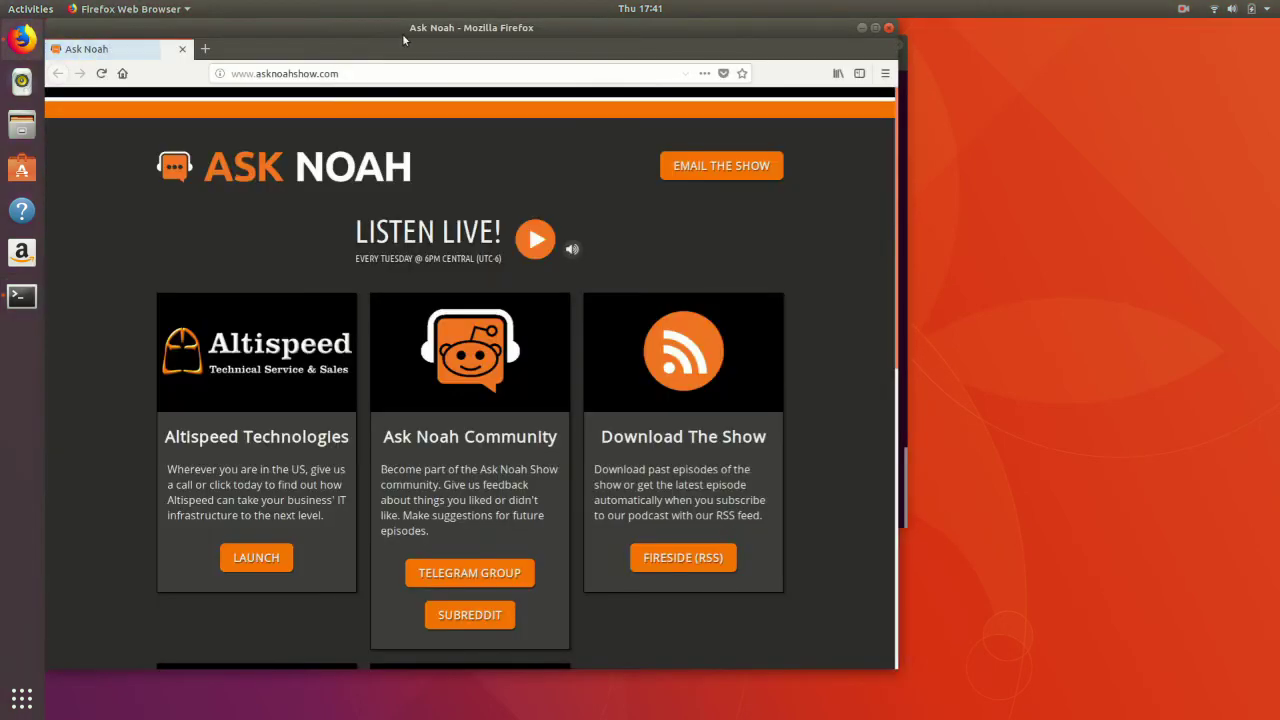
- Maximize Firefox and load dell.casa, scrolling through the secure Dell Hates Windows page
{"action": "double_click", "coordinate": [405, 32]}
{"action": "left_click", "coordinate": [410, 72]}
{"action": "type", "text": "dell."}
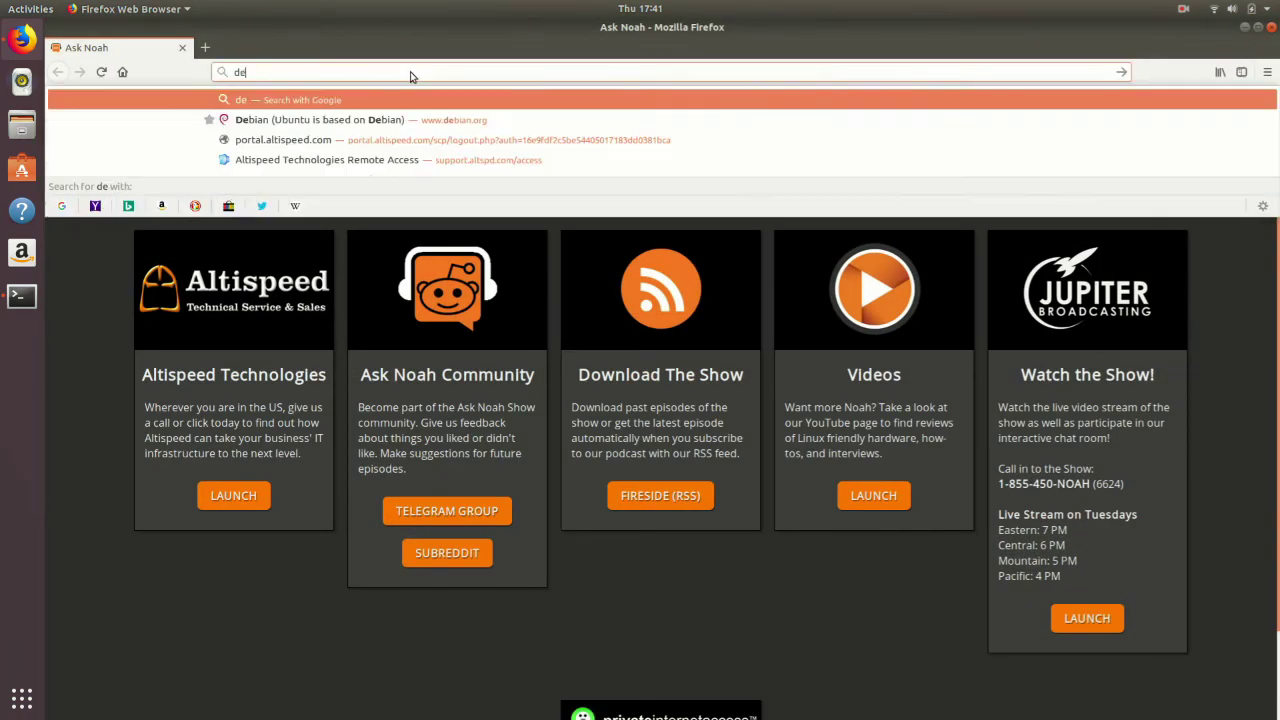
{"action": "type", "text": "casa"}
{"action": "key", "text": "Return"}
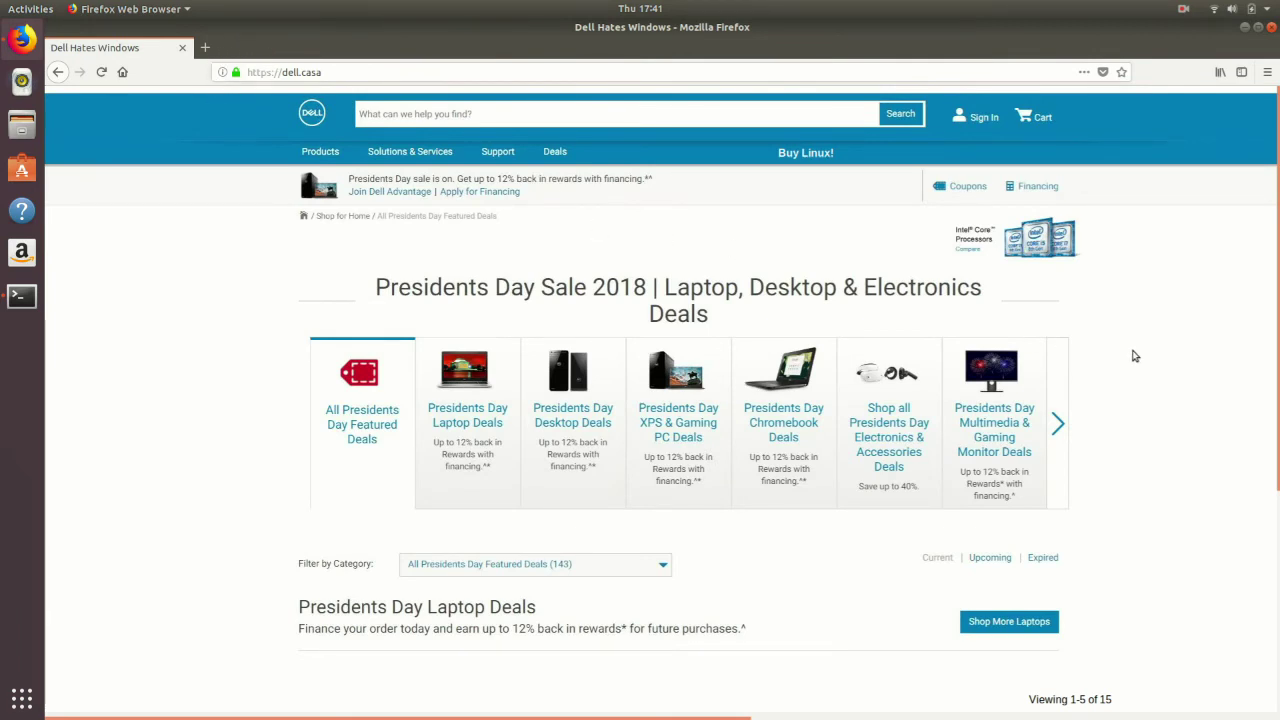
{"action": "scroll", "coordinate": [1135, 356], "scroll_direction": "down", "scroll_amount": 3}
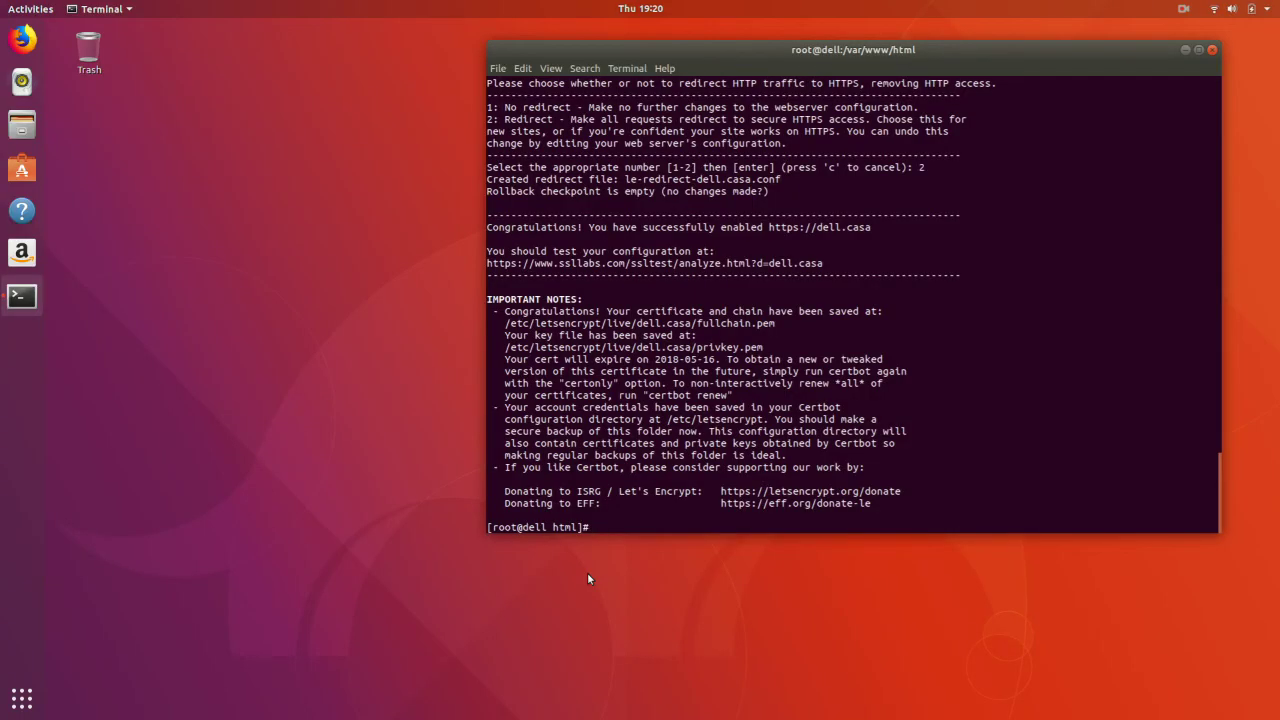
- Add a '0 0,12 * * *' certbot renew job to root's crontab via crontab -e and save it
{"action": "type", "text": "crontab -e"}
{"action": "key", "text": "Return"}
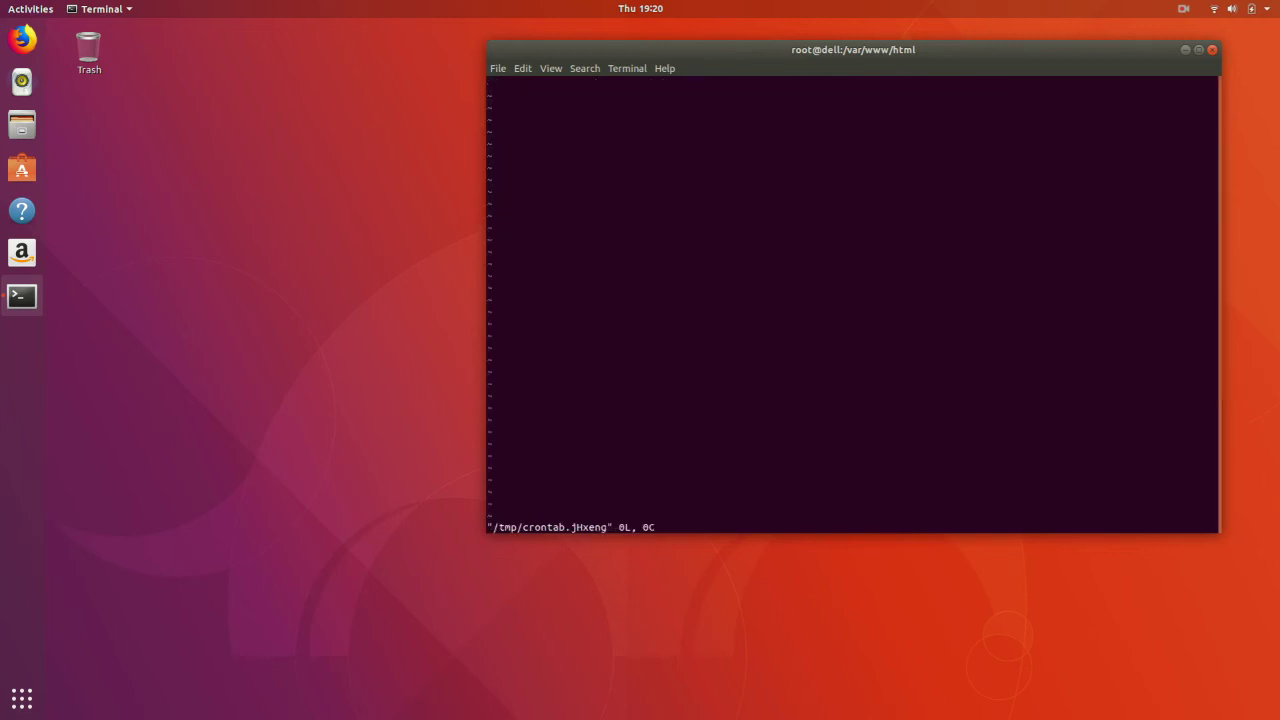
{"action": "key", "text": "i"}
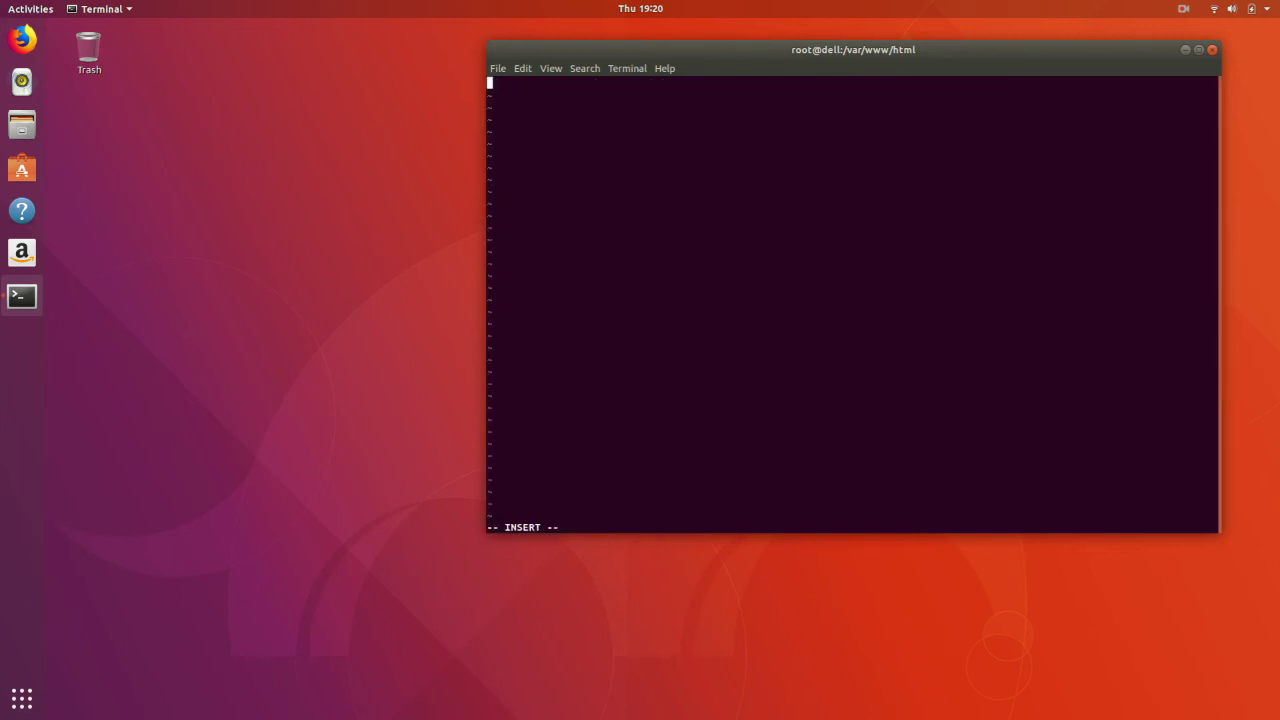
{"action": "type", "text": "0 0,12 * * * python -c 'import random; import time; time.sleep(random.random() * 3600)' && certbot renew"}
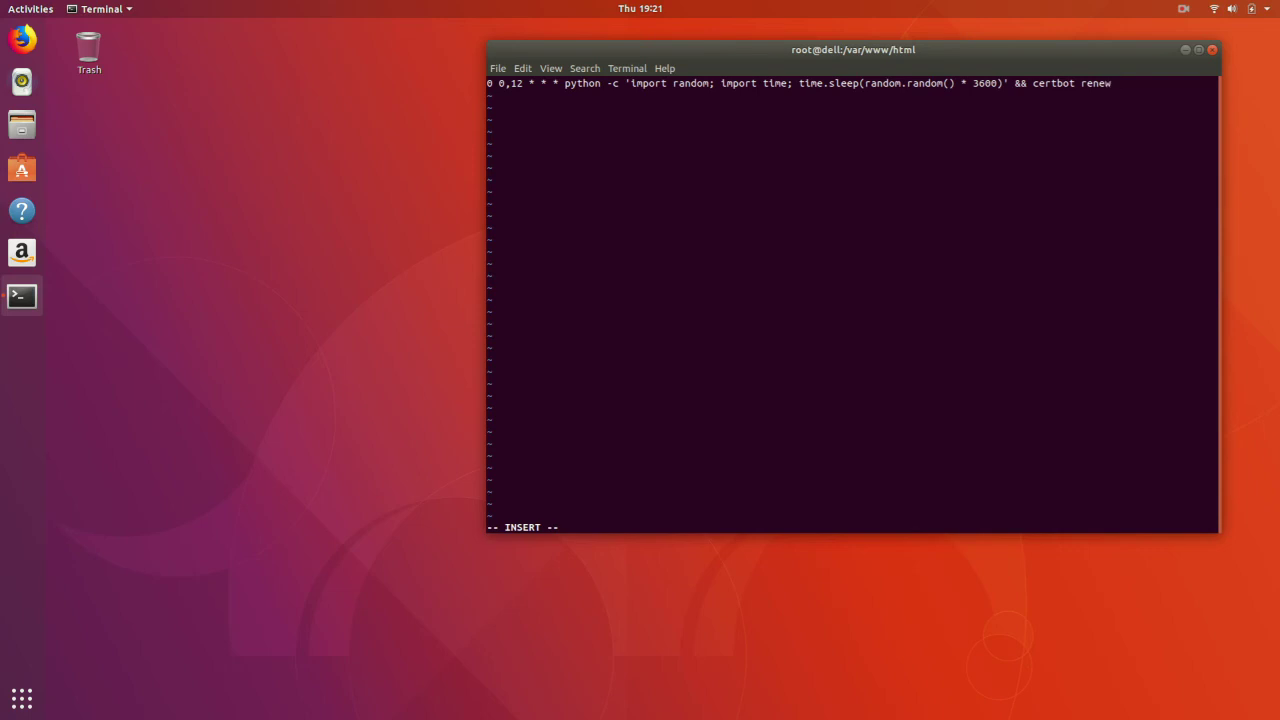
{"action": "key", "text": "Escape"}
{"action": "type", "text": ":wq"}
{"action": "key", "text": "Return"}
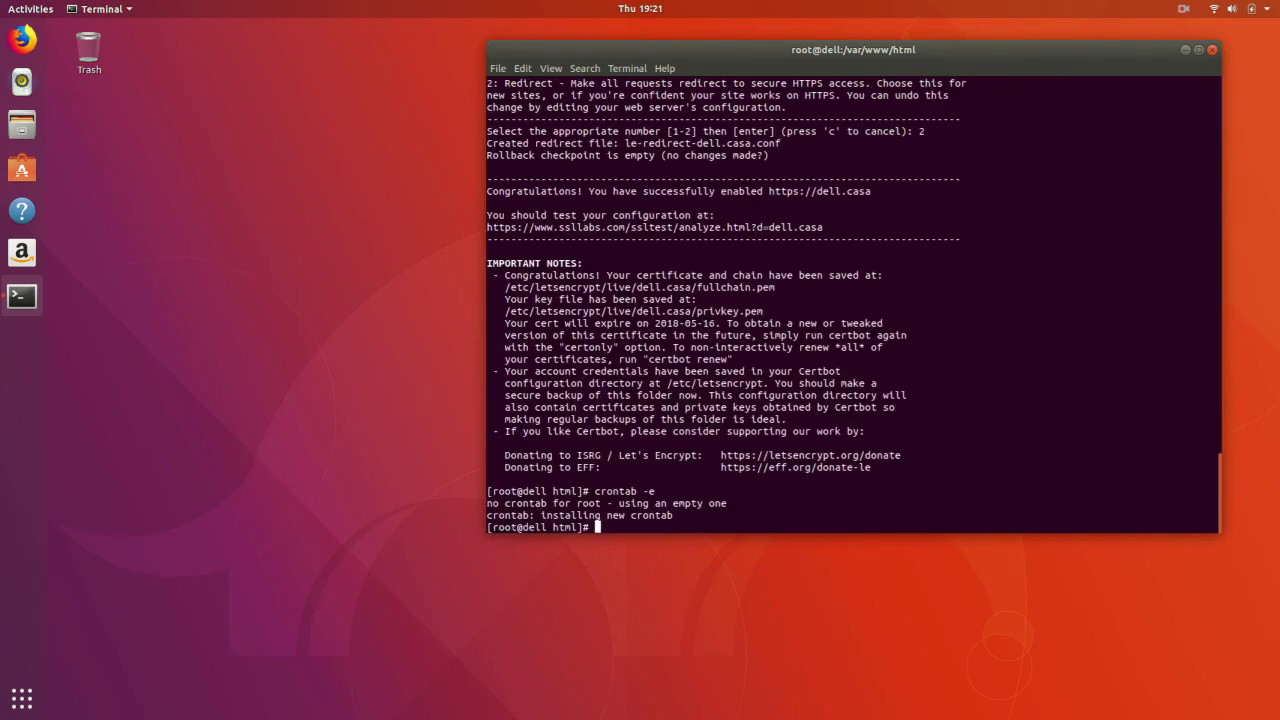